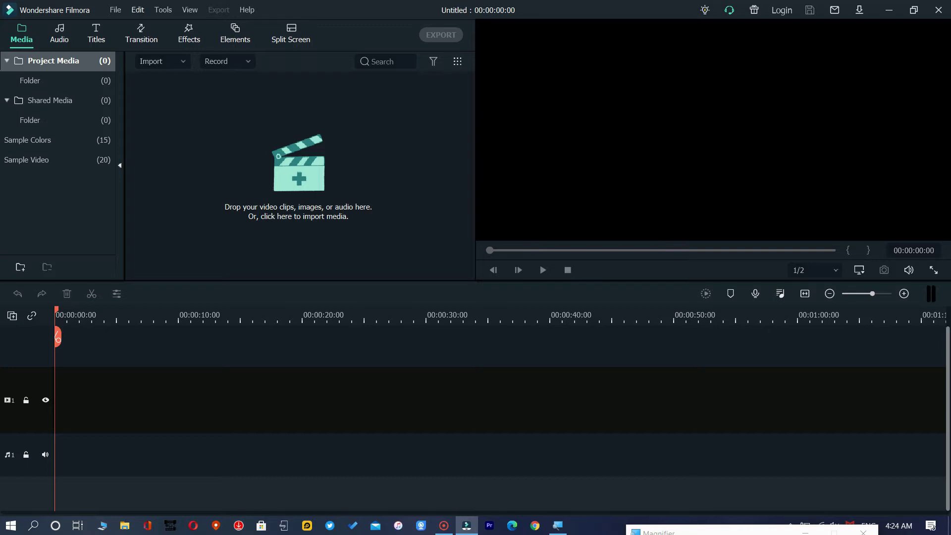
Import pictures 1999666, 1999672, 1999721 and 1999756 from Saved Pictures and place them in that order at the start of video track 1
mouse_move(144, 83)
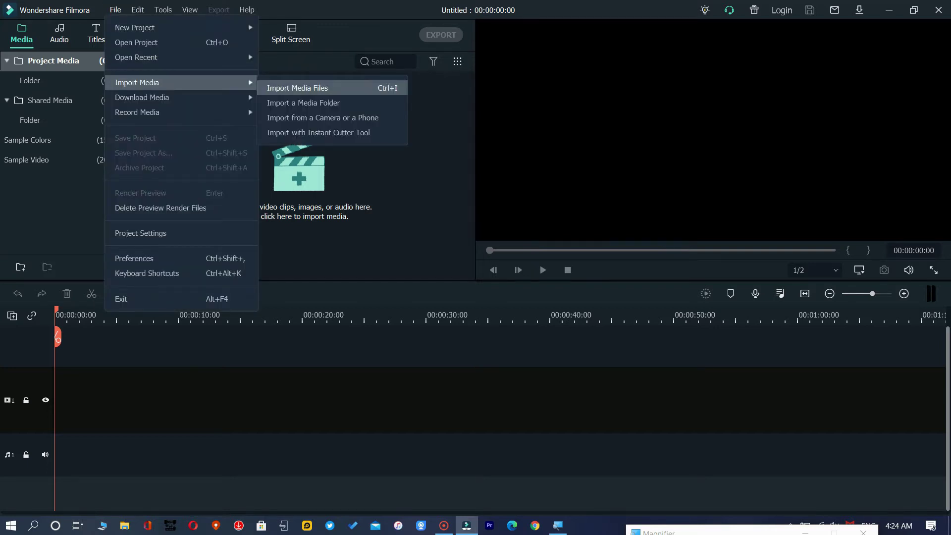
left_click(289, 88)
left_click_drag(128, 134, 369, 74)
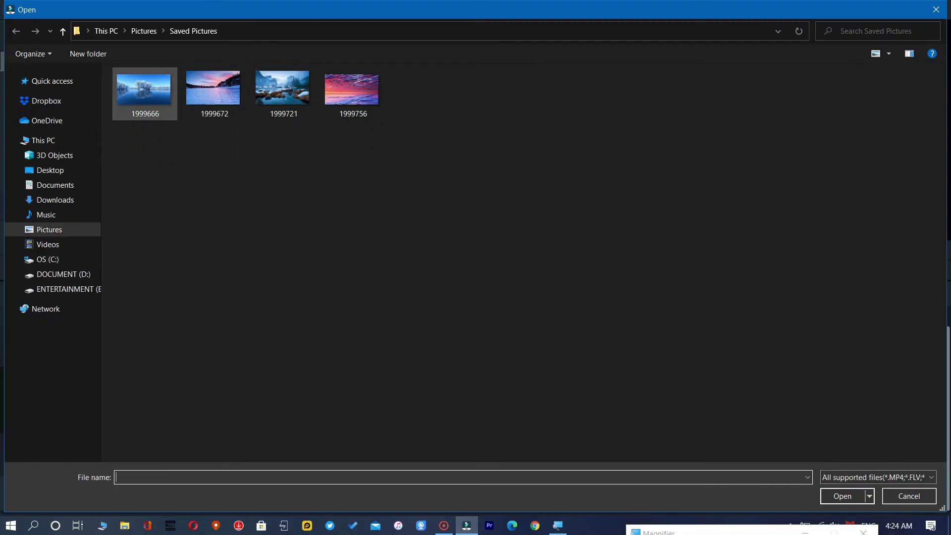
left_click_drag(157, 138, 367, 76)
left_click(841, 495)
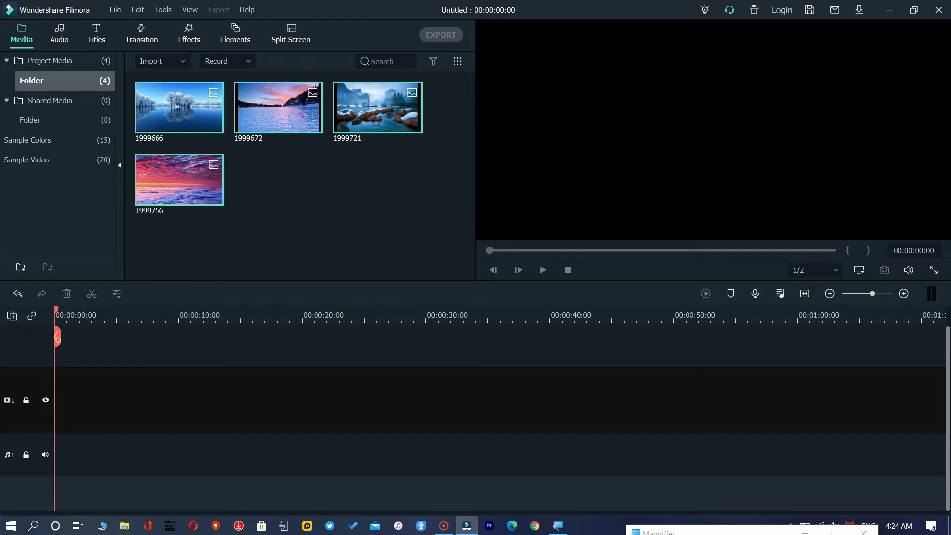
left_click_drag(144, 243, 392, 100)
left_click_drag(181, 204, 47, 392)
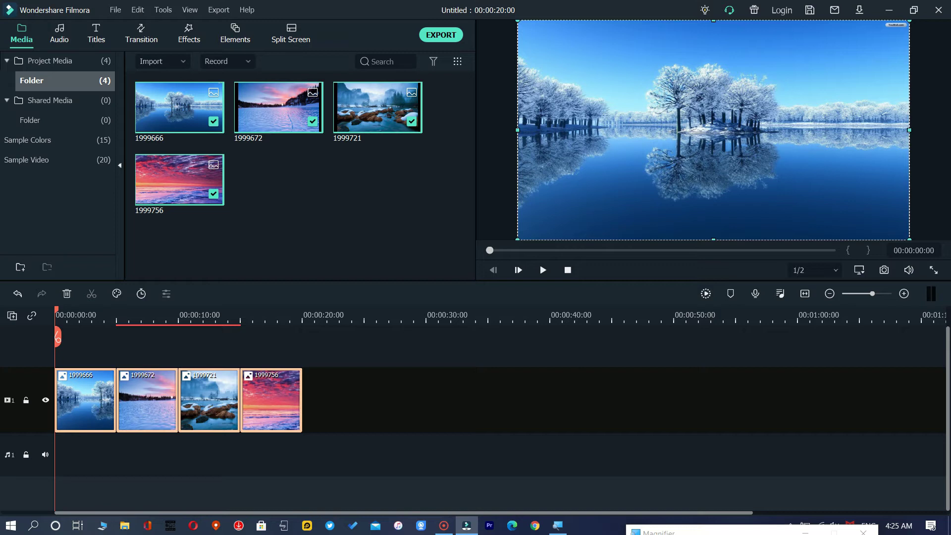
Browse the included transitions and add the Fade transition between clips 1999666 and 1999672
left_click(141, 35)
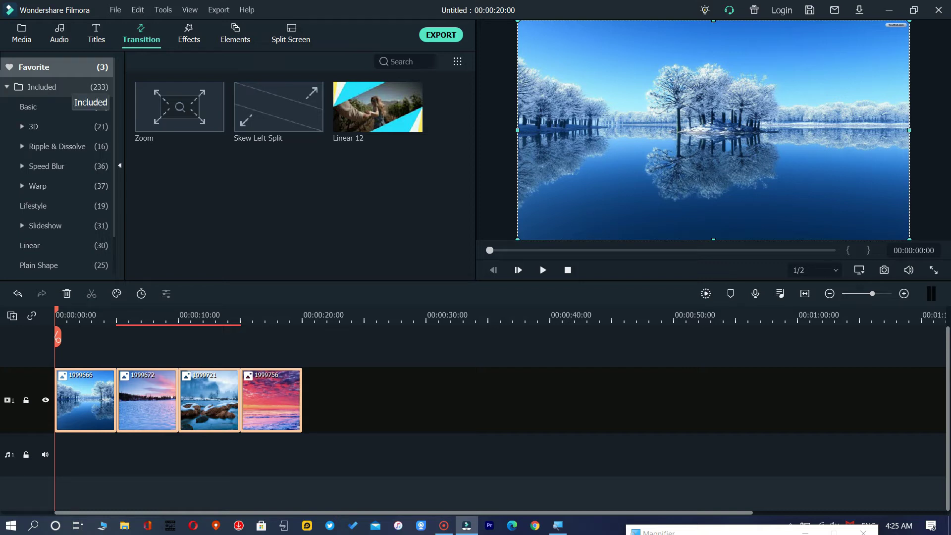
left_click(70, 86)
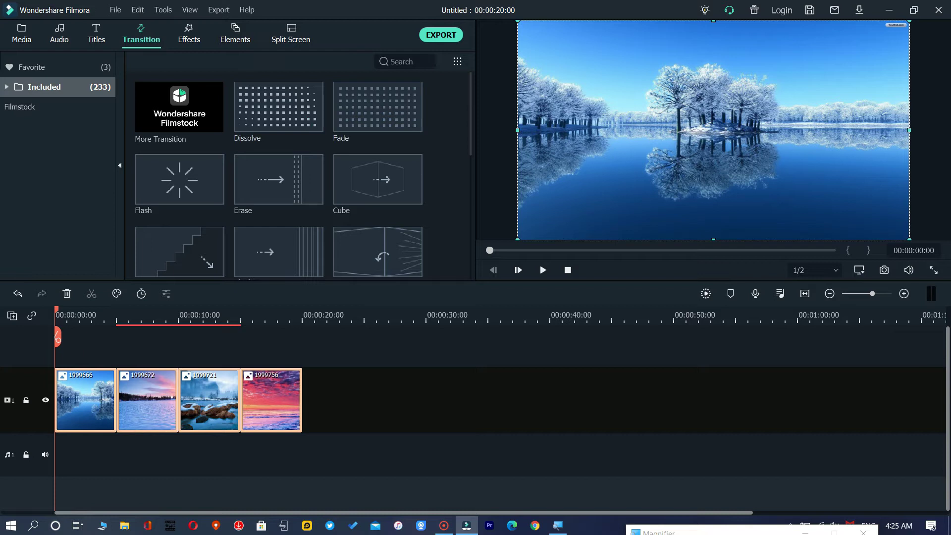
scroll(278, 173, "down", 5)
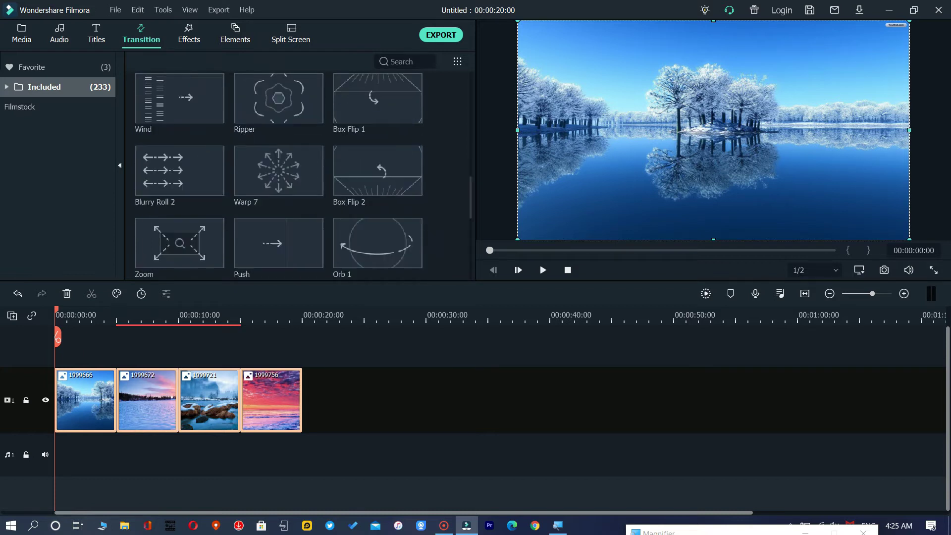
scroll(278, 174, "down", 2)
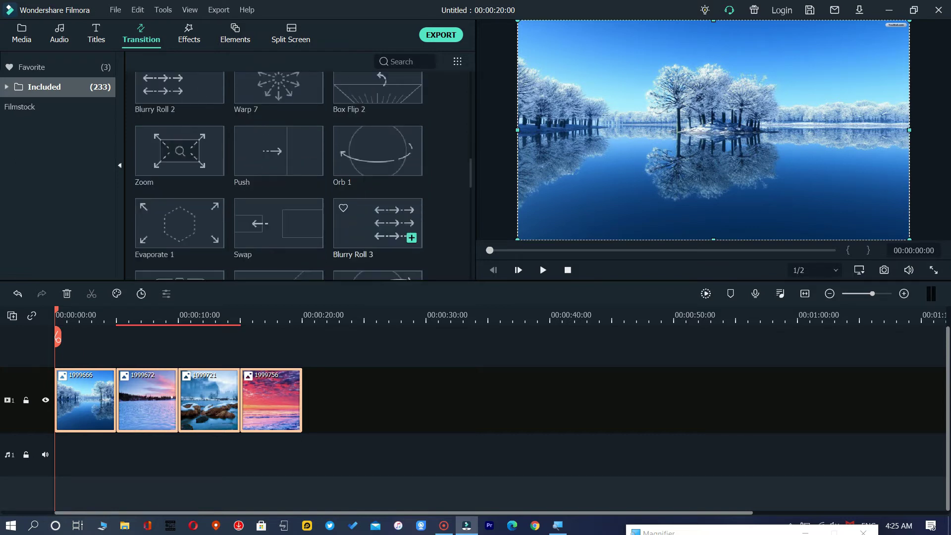
scroll(278, 173, "down", 5)
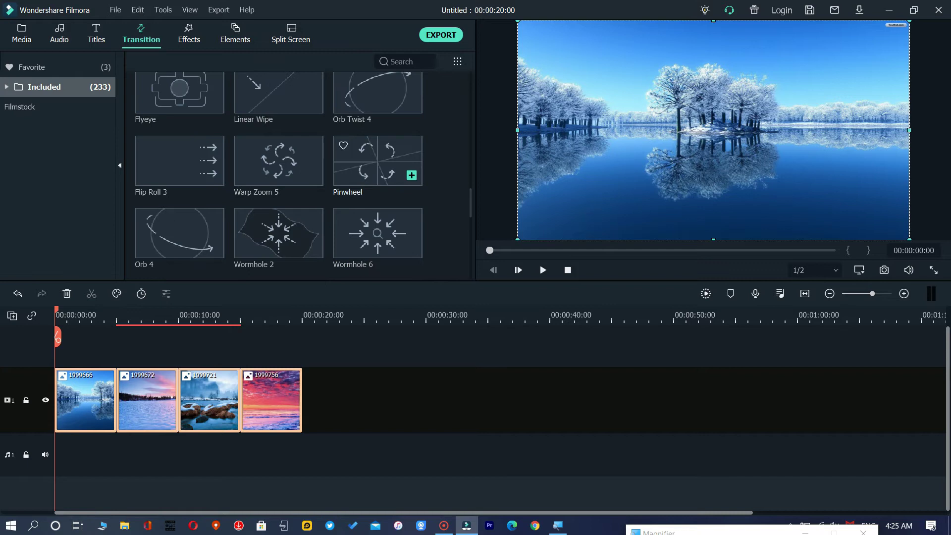
scroll(378, 180, "up", 7)
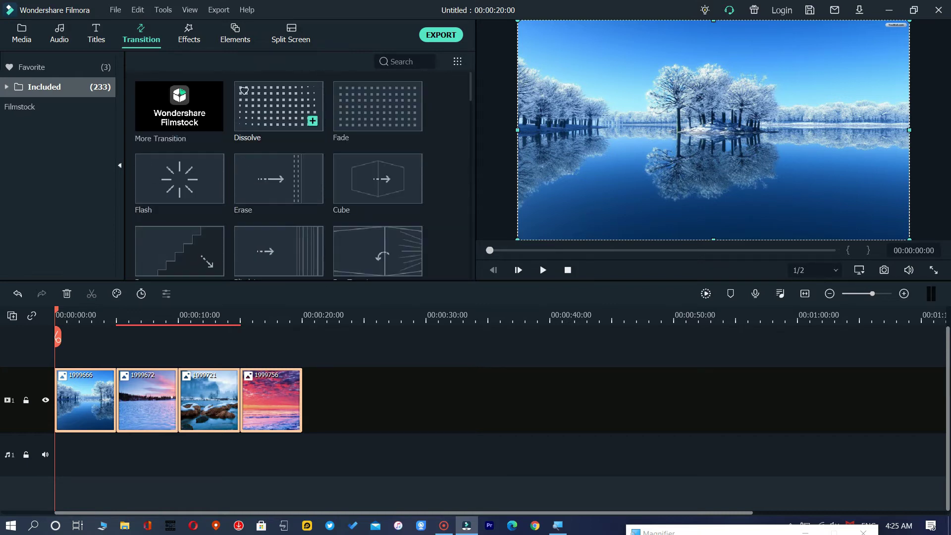
left_click(285, 98)
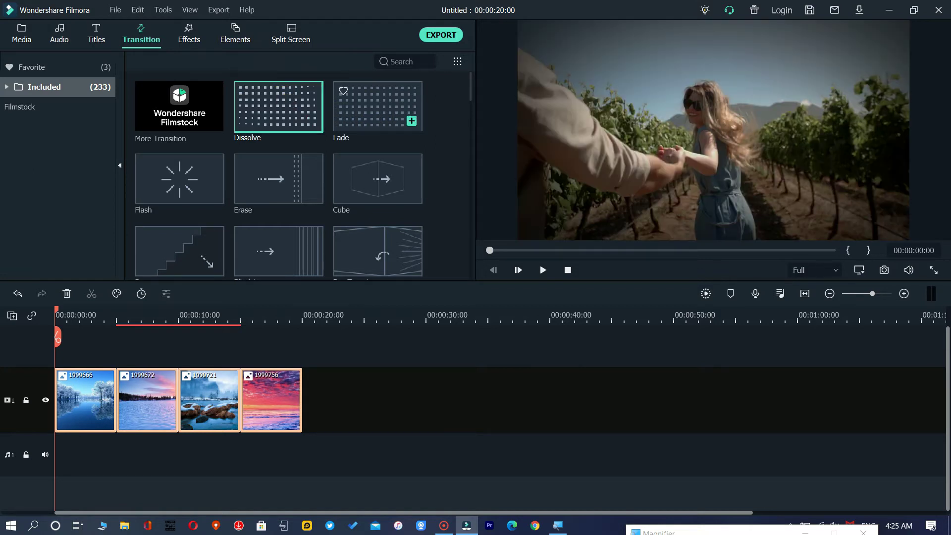
left_click_drag(371, 105, 113, 392)
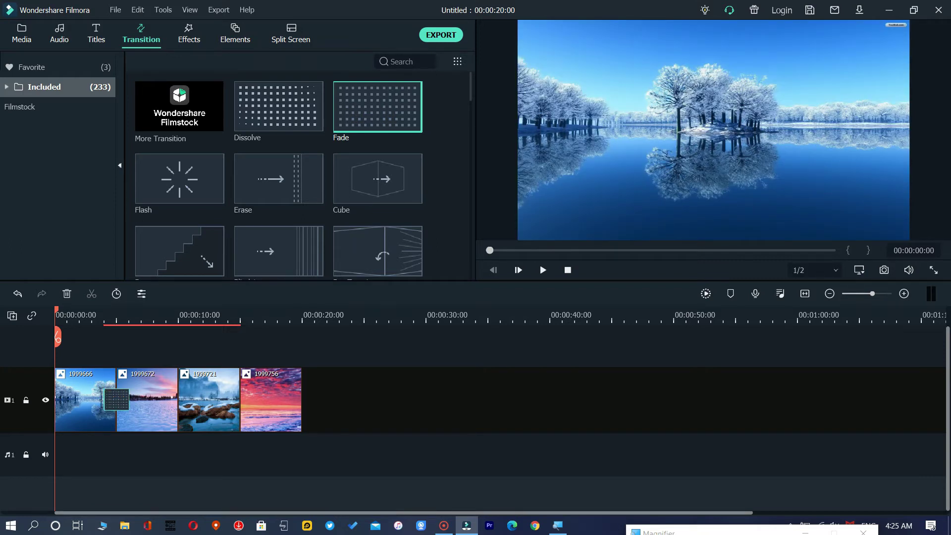
mouse_move(118, 399)
left_mouse_down()
mouse_move(92, 399)
mouse_move(95, 388)
mouse_move(127, 395)
mouse_move(113, 396)
left_mouse_up()
Add the Blind transition between clips 1999672 and 1999721, and Flip Roll 3 between 1999721 and 1999756
scroll(279, 247, "down", 4)
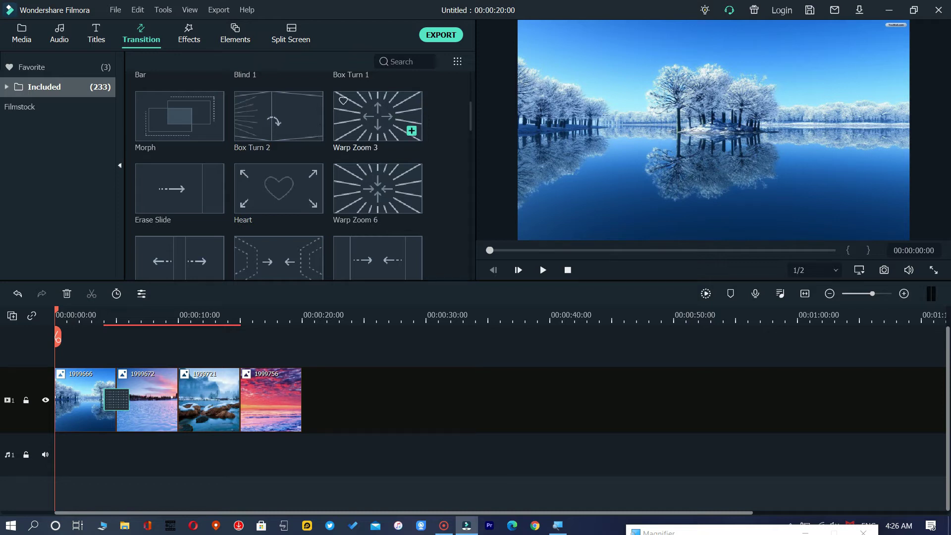
scroll(376, 119, "down", 3)
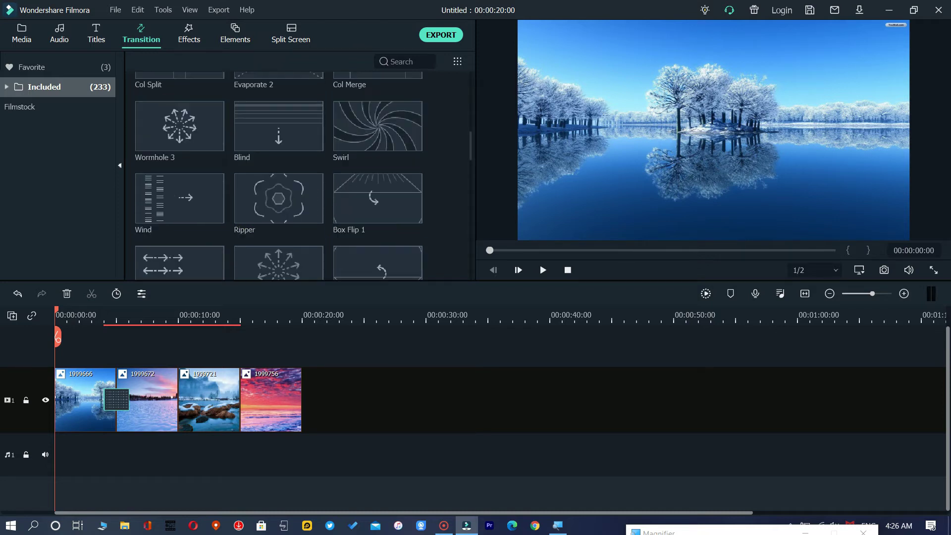
left_click_drag(293, 120, 169, 404)
scroll(278, 203, "down", 3)
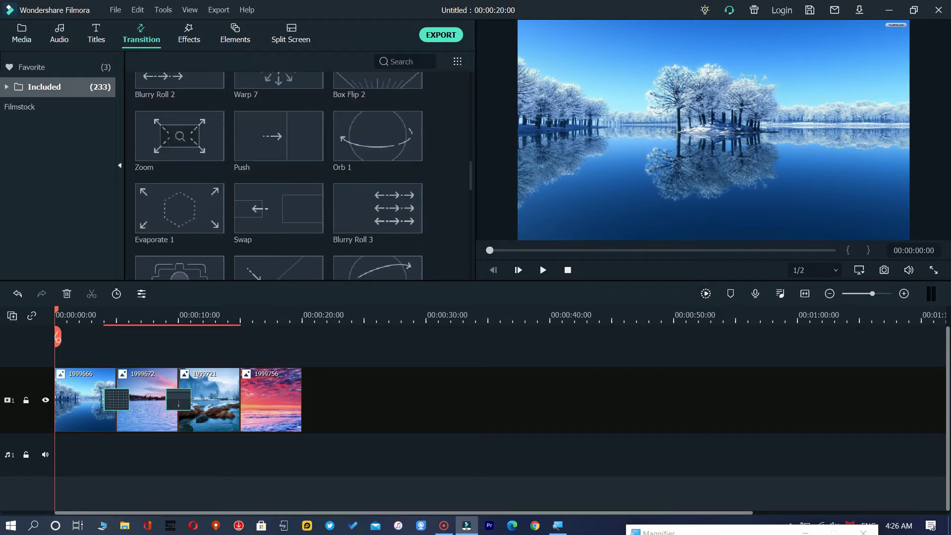
scroll(279, 208, "down", 3)
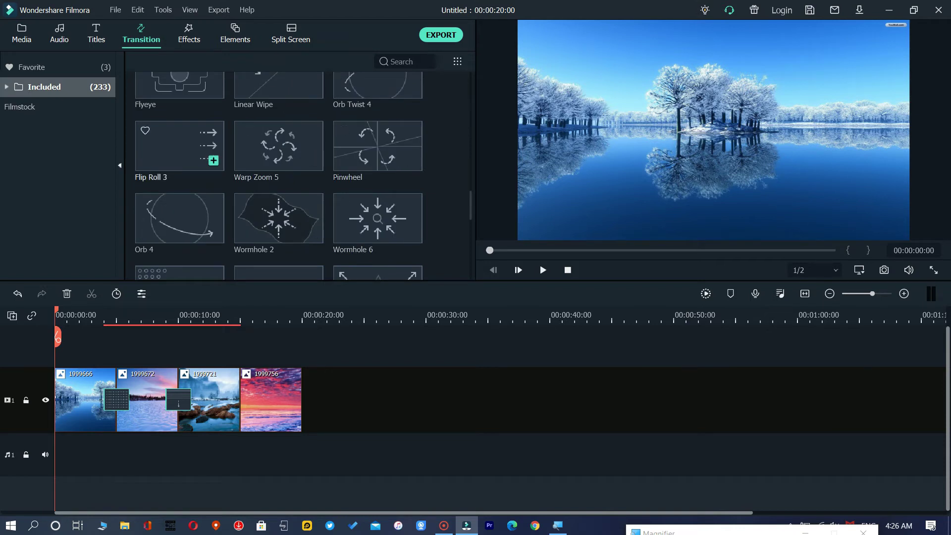
left_click_drag(185, 148, 237, 399)
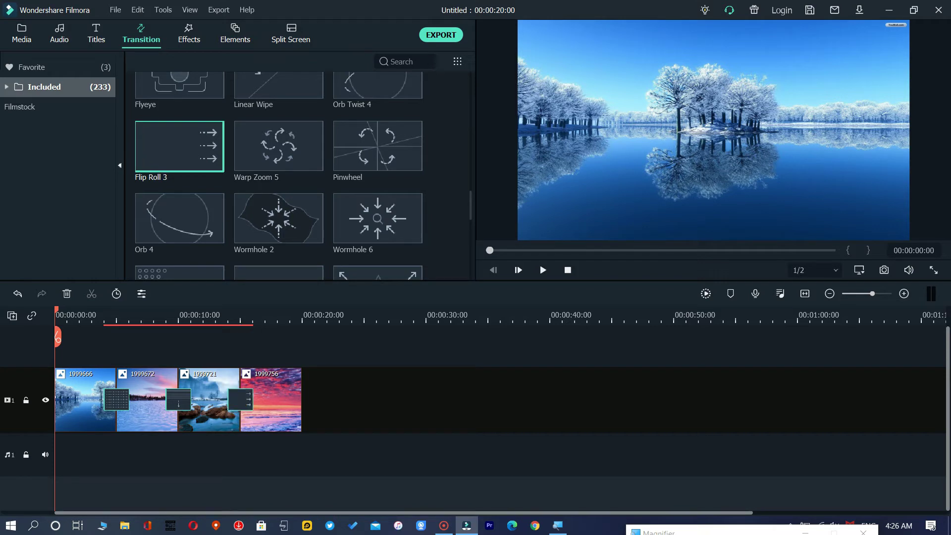
Play the whole sequence, and replay the last transition from about 00:00:14:18
left_click(543, 270)
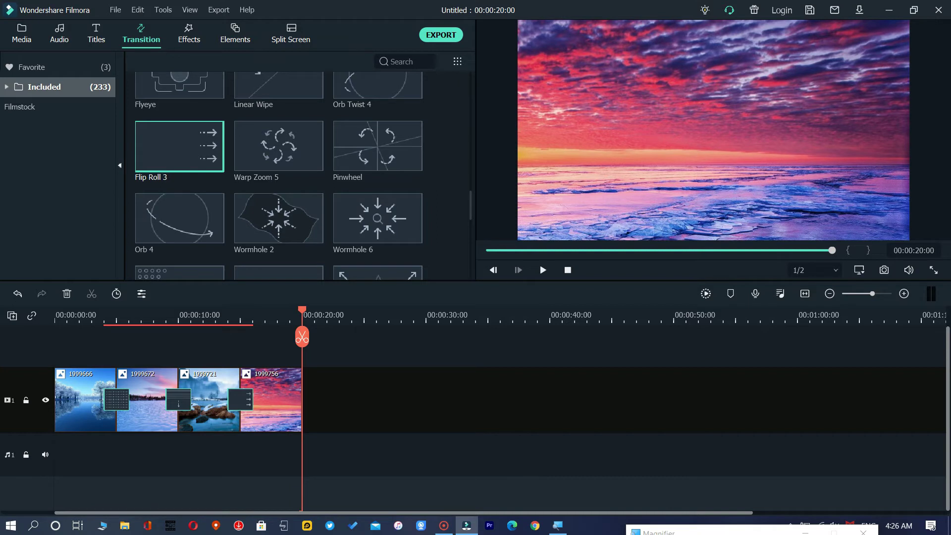
left_click_drag(302, 331, 237, 337)
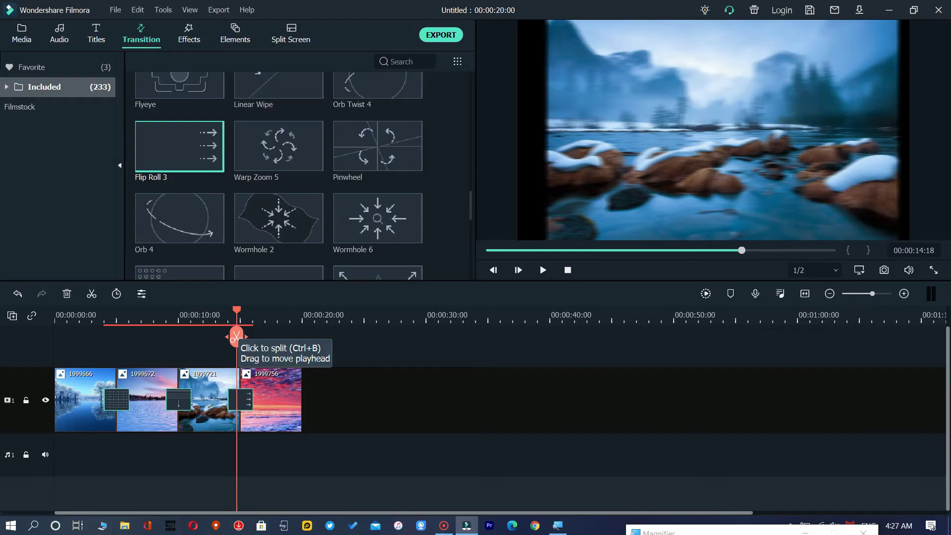
key("space")
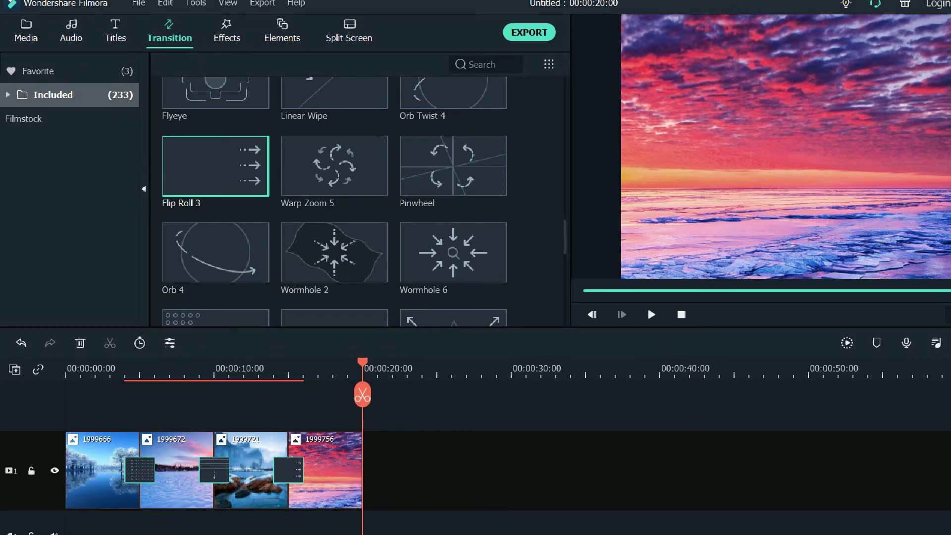
Place the Aqua 2 effect on the track above the first picture, 1999666
left_click(227, 33)
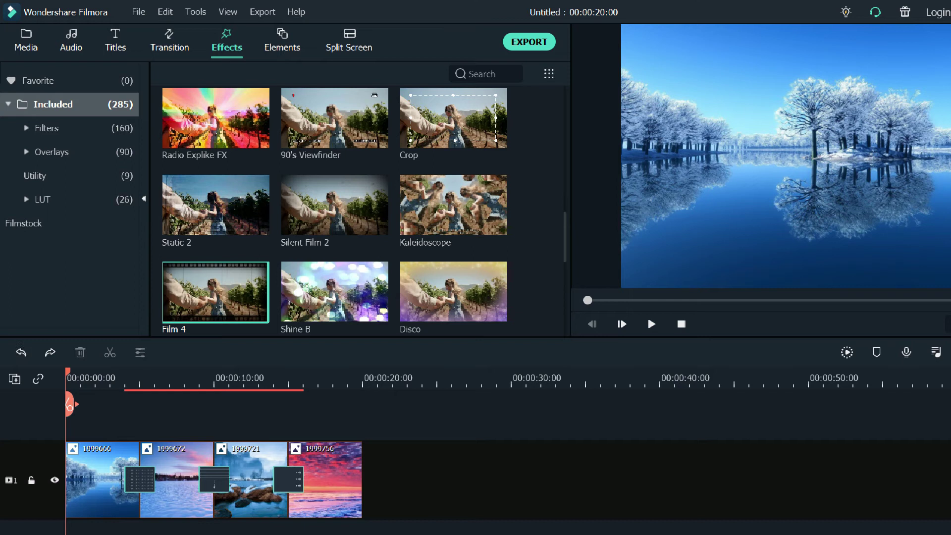
scroll(335, 211, "down", 5)
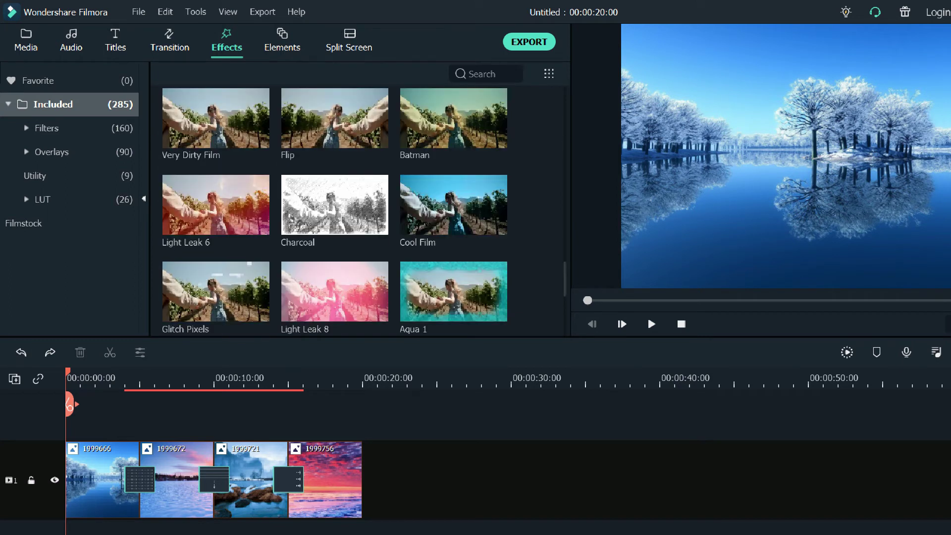
scroll(218, 203, "down", 3)
left_click_drag(166, 156, 54, 327)
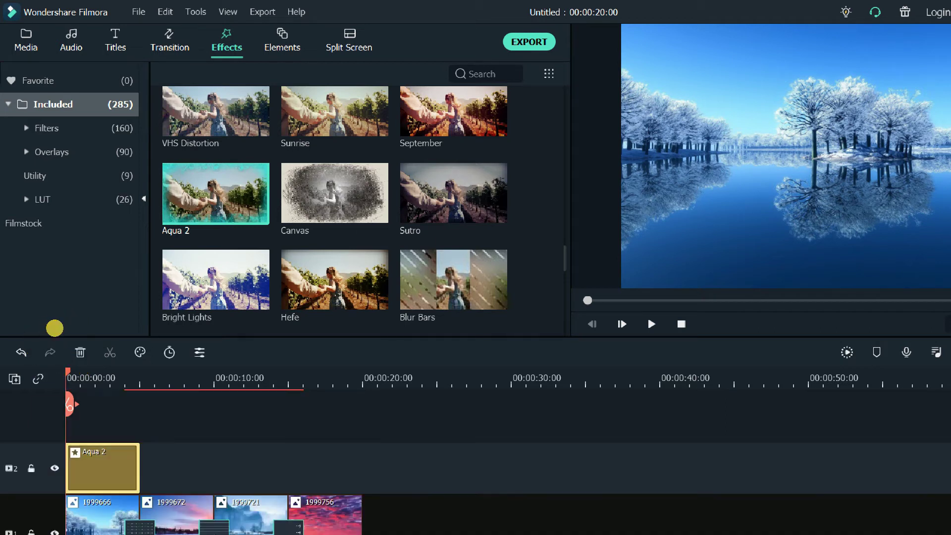
Place the Radio Explike FX effect directly after Aqua 2, above picture 1999672
scroll(334, 280, "down", 10)
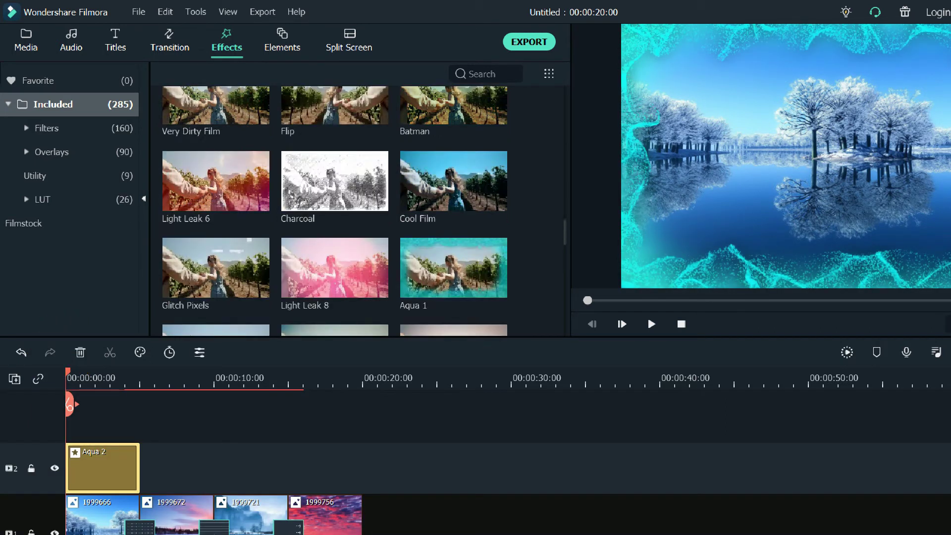
scroll(364, 211, "up", 3)
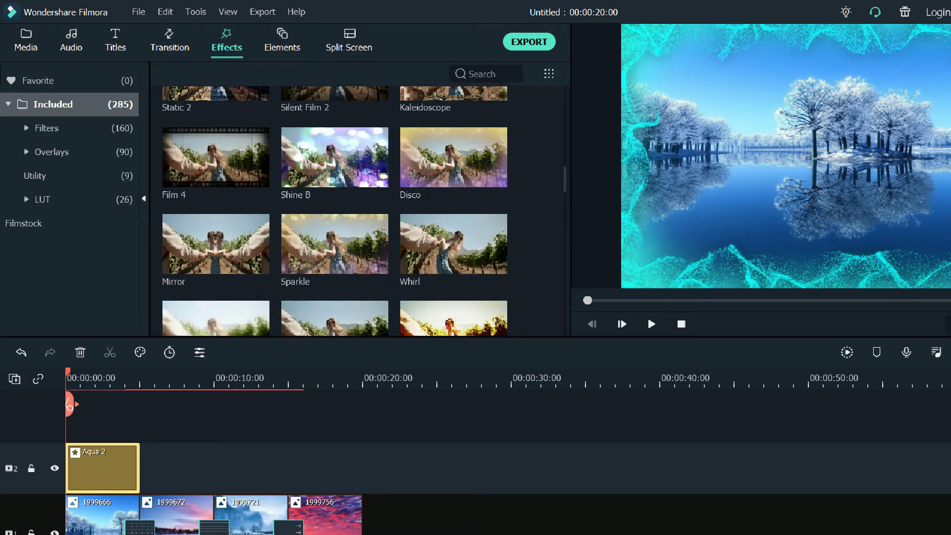
scroll(347, 173, "down", 3)
left_click_drag(216, 233, 125, 396)
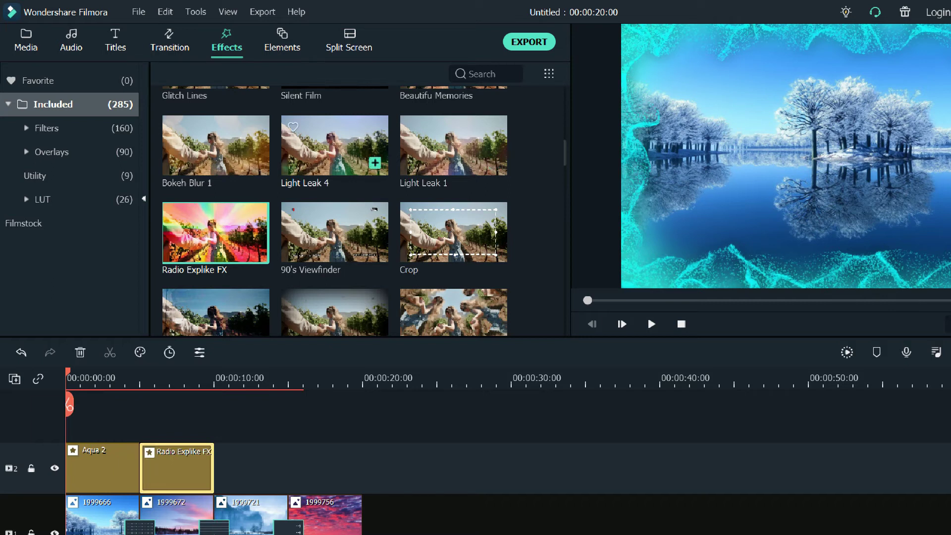
Place the Silent Film effect above picture 1999721 and the Aqua 1 effect above picture 1999756
scroll(375, 164, "up", 5)
left_click_drag(334, 308, 181, 386)
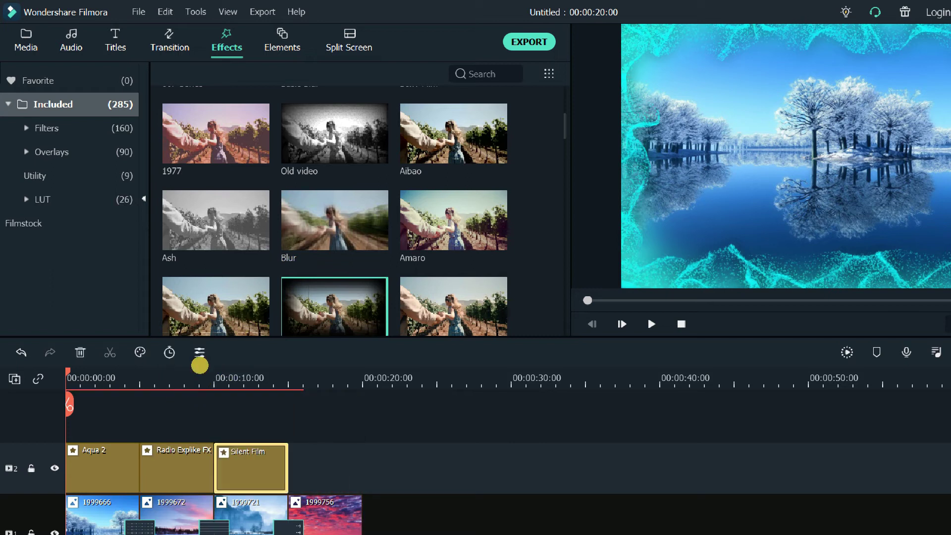
scroll(375, 250, "down", 5)
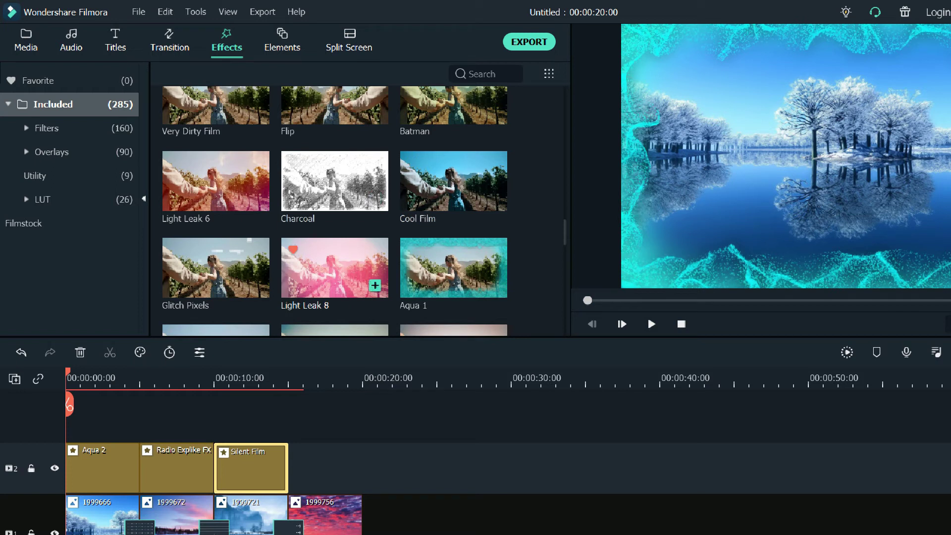
left_click_drag(446, 267, 244, 381)
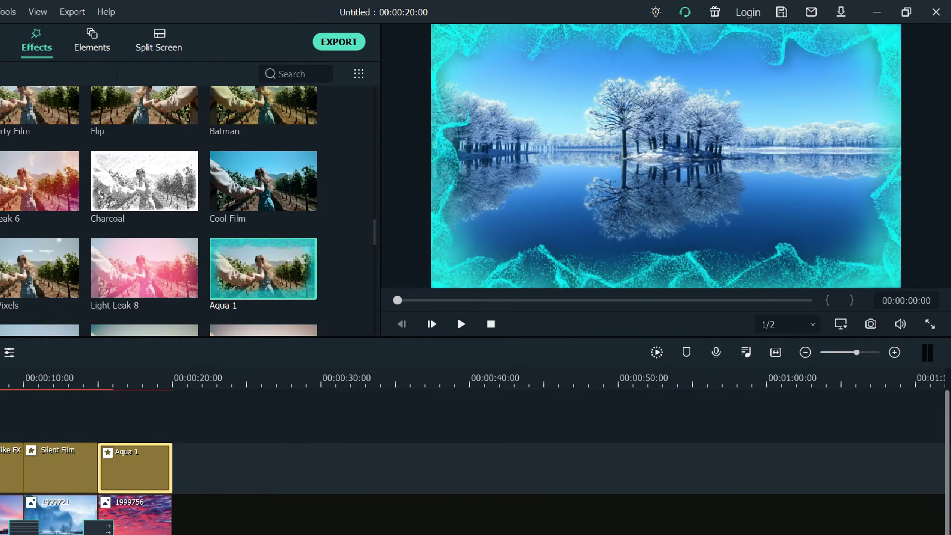
Play the sequence to check the effects, and undo all the added effects and transitions
left_click(461, 323)
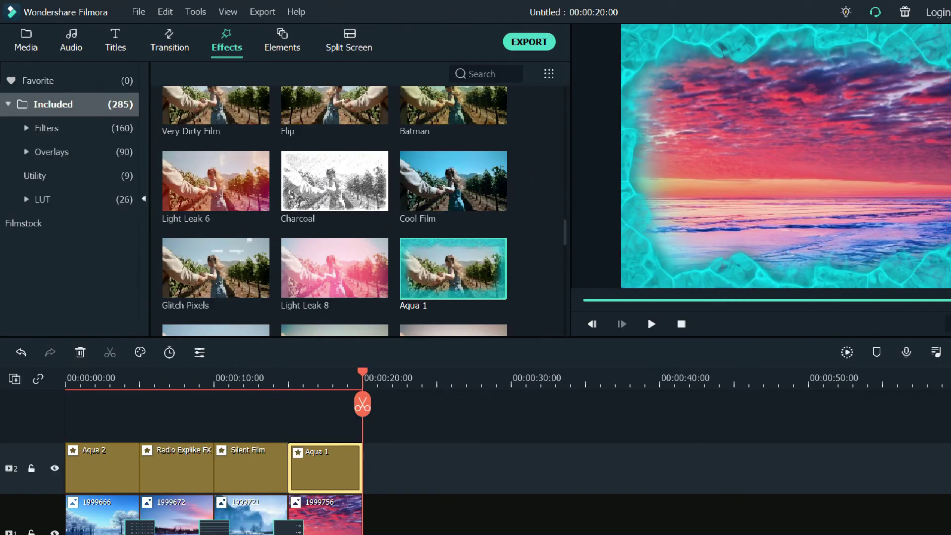
key("ctrl+z")
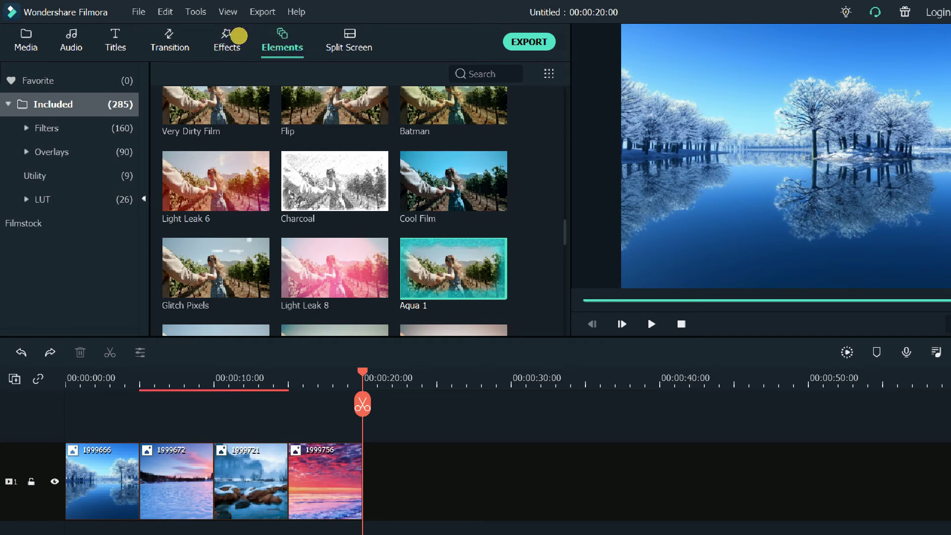
Place the Fire Fireball element above the first picture at the start of the timeline
left_click(282, 39)
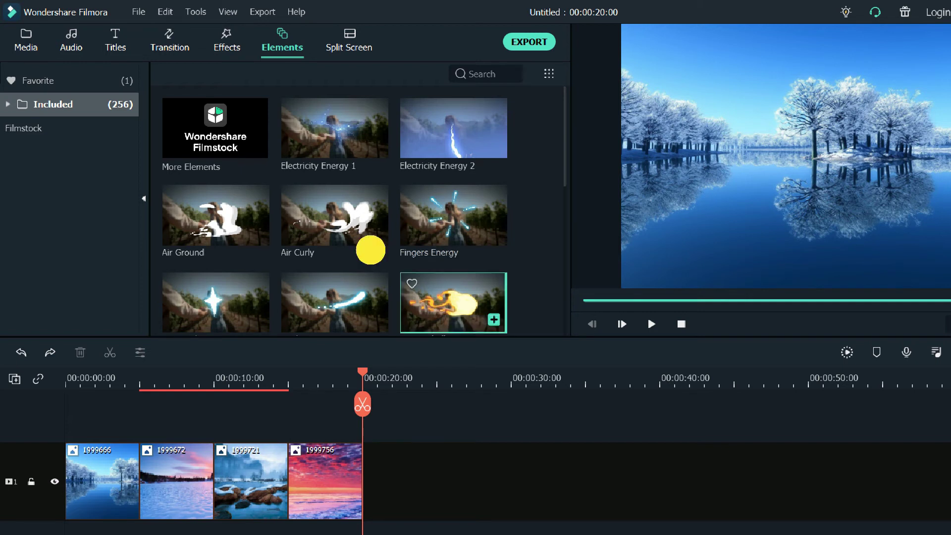
scroll(371, 248, "down", 5)
scroll(454, 258, "up", 5)
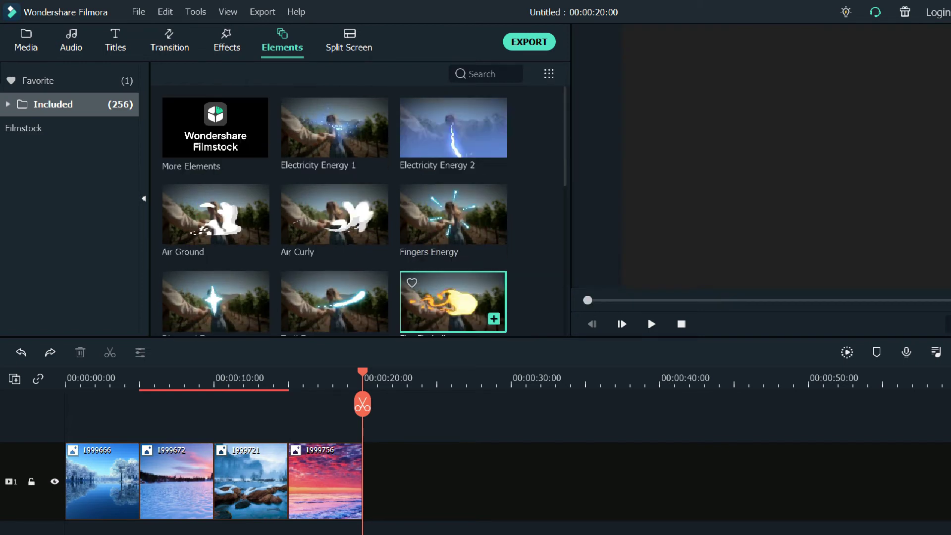
scroll(453, 258, "down", 1)
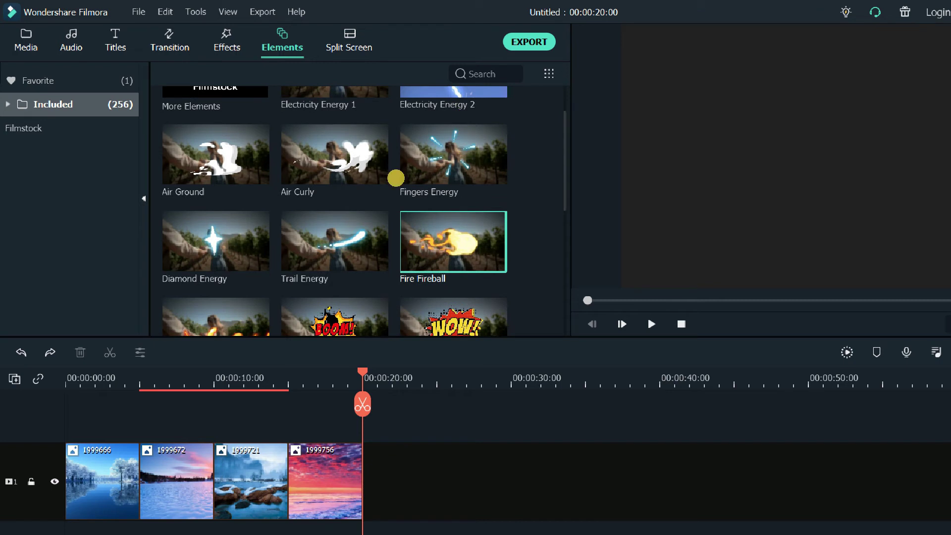
left_click_drag(453, 257, 60, 339)
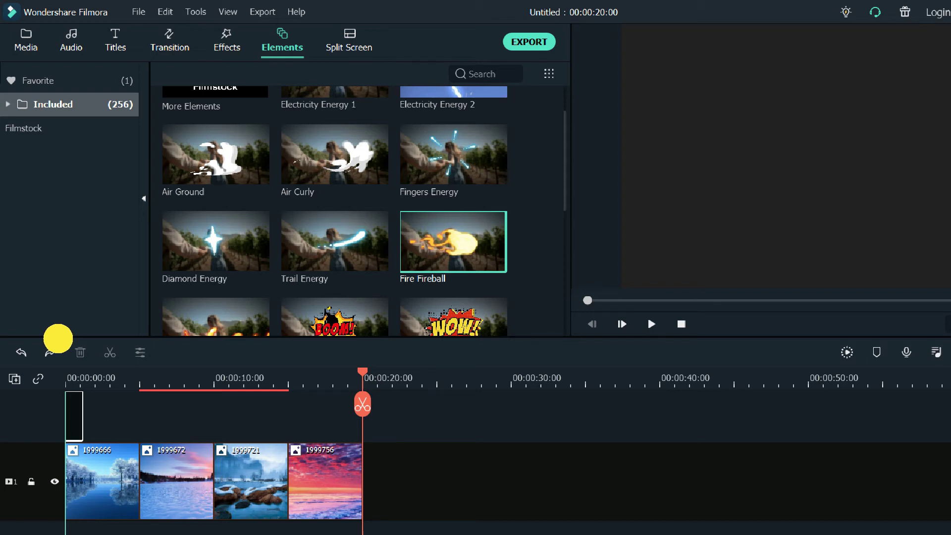
Place the Hearts element above picture 1999672, on the same track as the Fire Fireball element
left_click_drag(58, 339, 58, 339)
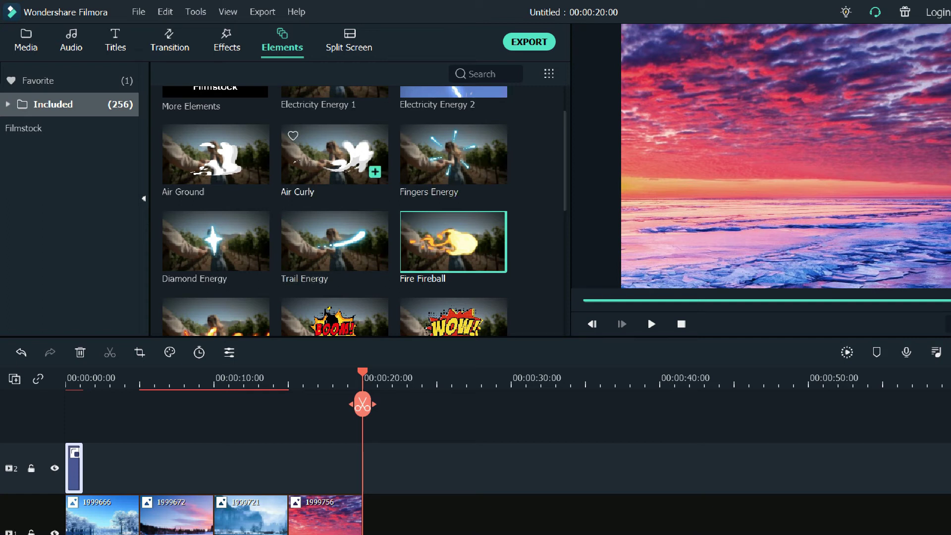
scroll(335, 211, "down", 5)
scroll(335, 211, "up", 4)
scroll(335, 211, "up", 1)
scroll(335, 211, "down", 15)
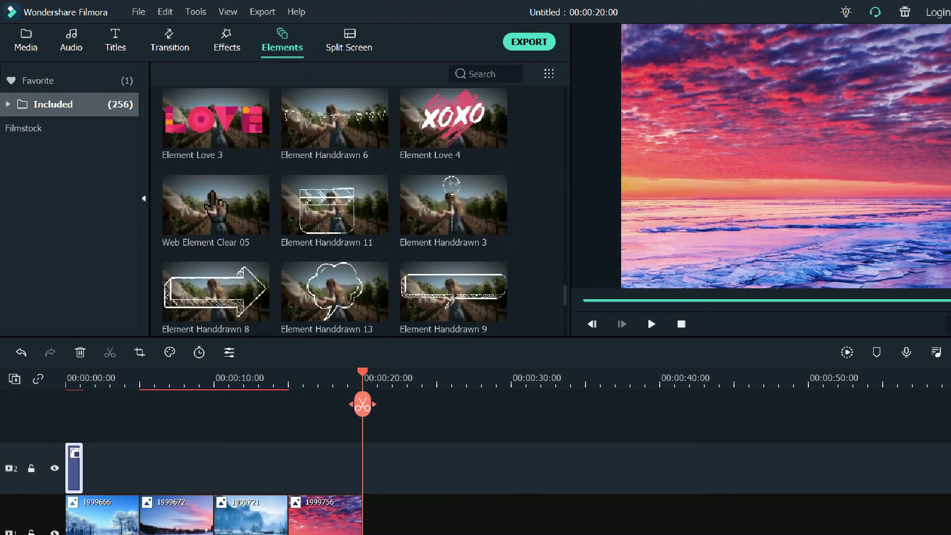
scroll(453, 181, "down", 5)
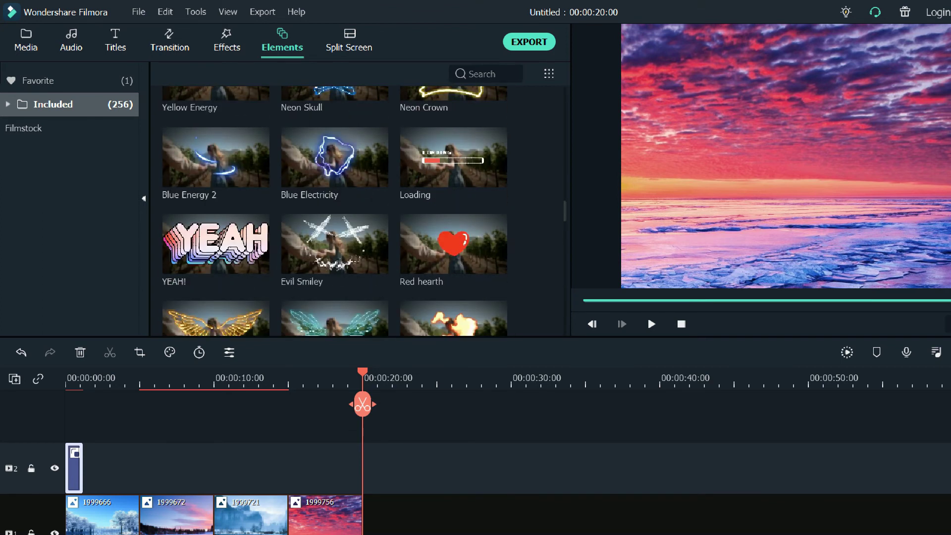
scroll(453, 180, "down", 3)
left_click_drag(190, 129, 112, 378)
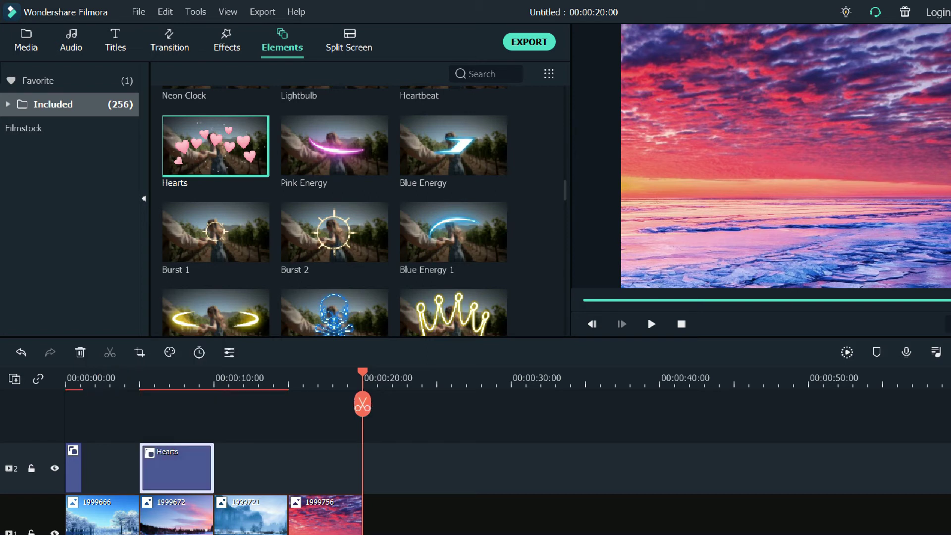
Place the Burst 2 element above the start of picture 1999756 and play the sequence
left_click_drag(334, 233, 235, 402)
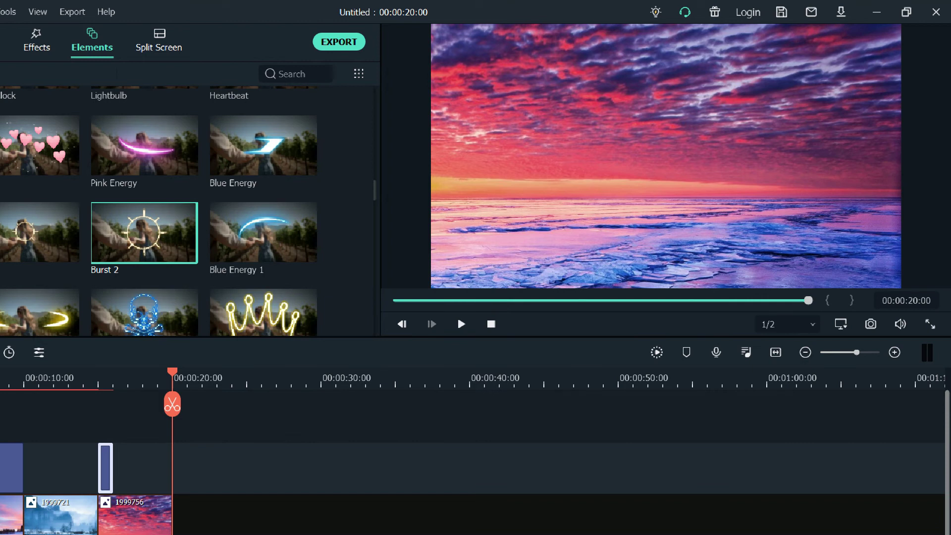
left_click(461, 324)
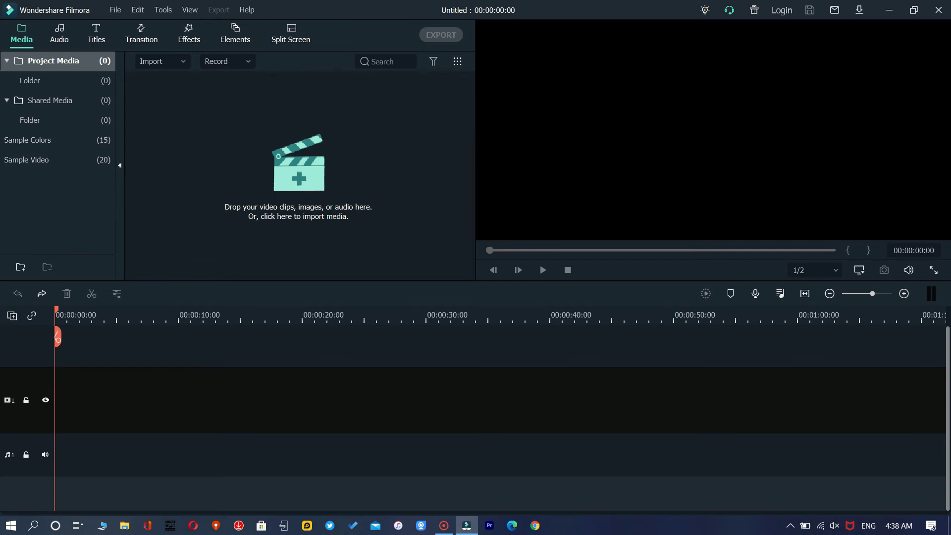
left_click(115, 10)
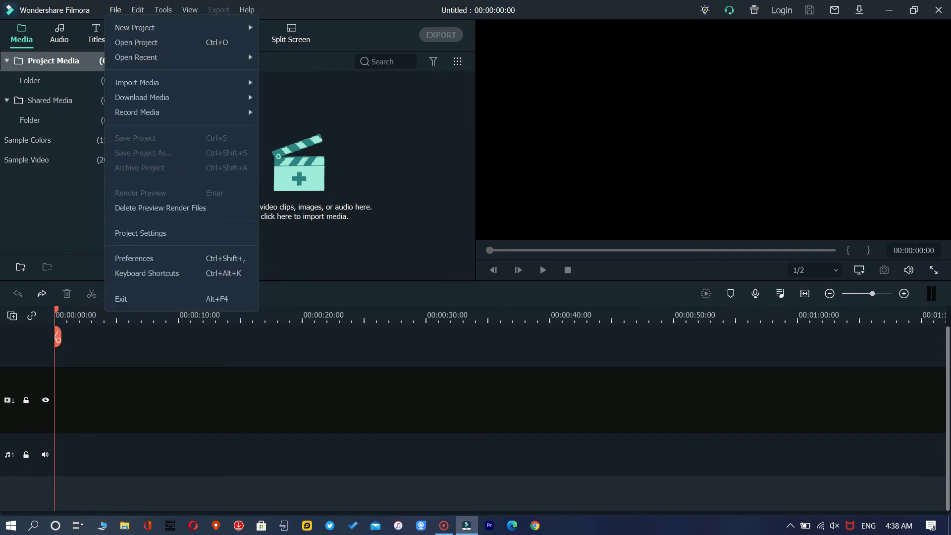
mouse_move(139, 83)
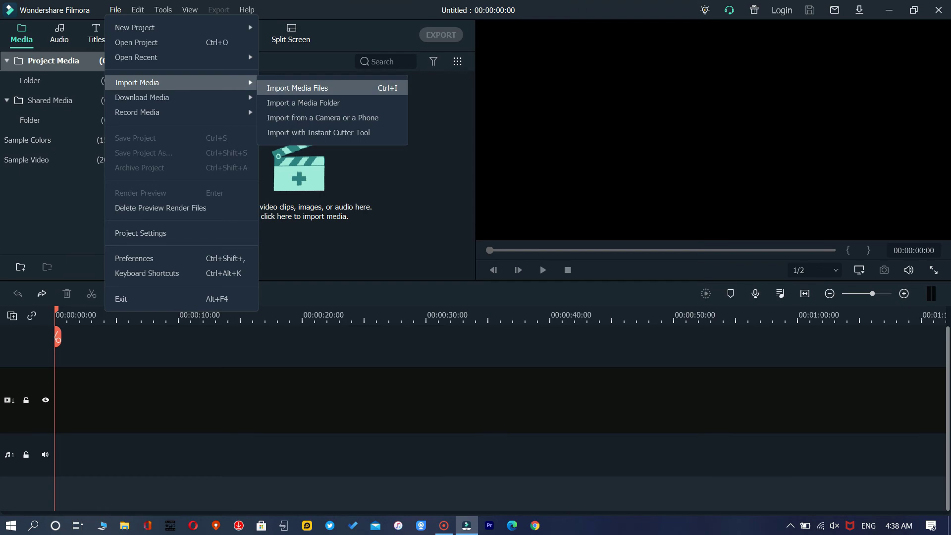
left_click(302, 88)
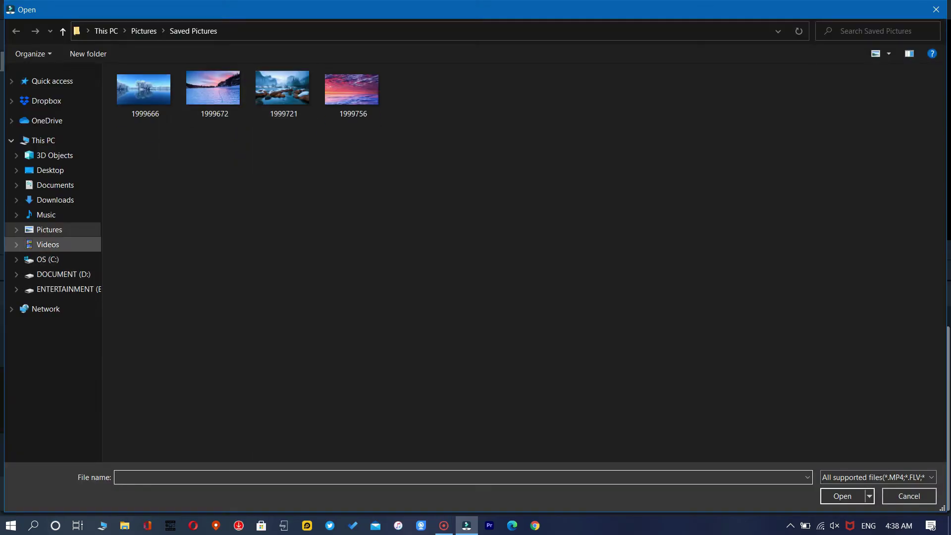
left_click(47, 245)
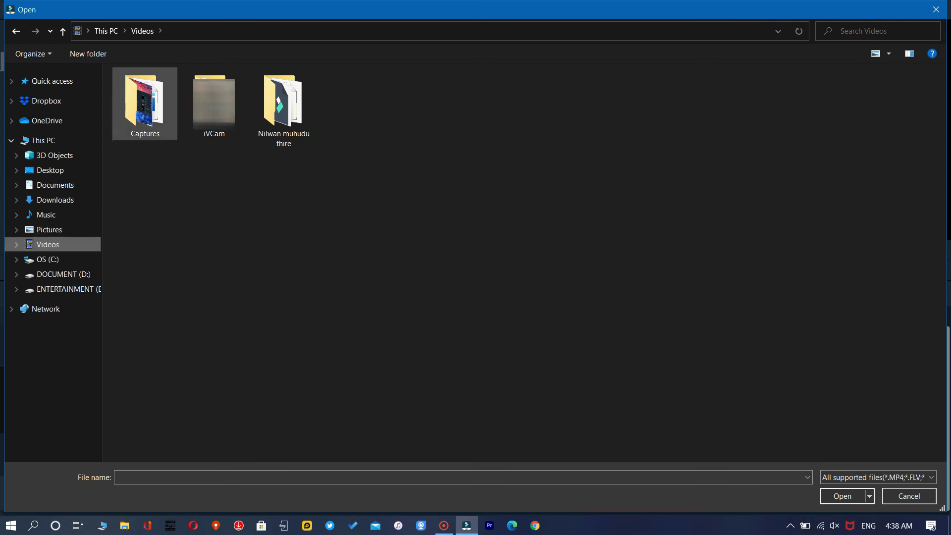
double_click(144, 104)
left_click(284, 109)
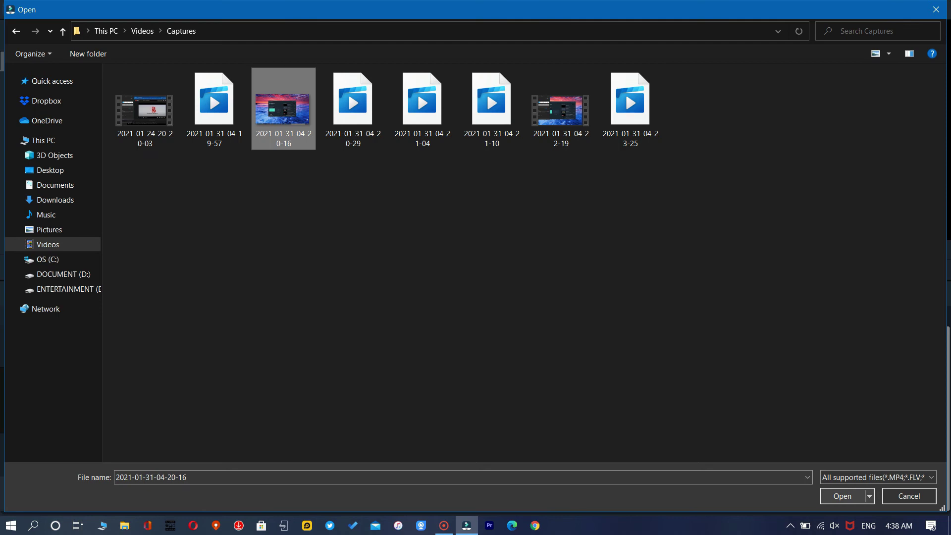
key("Return")
left_click_drag(197, 119, 49, 376)
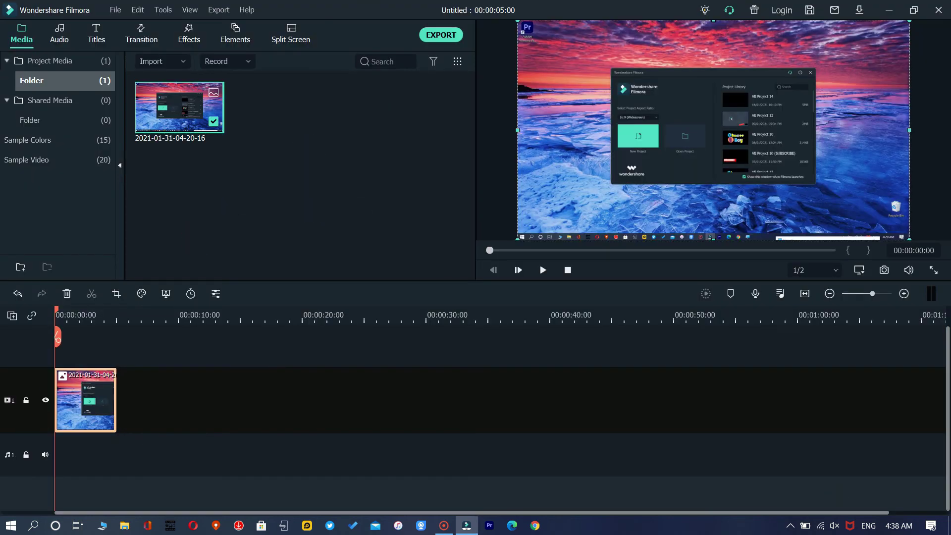
Place the split screen layout with panes 1 and 2 stacked beside a tall pane 3 above the clip, and preview it
left_click(291, 31)
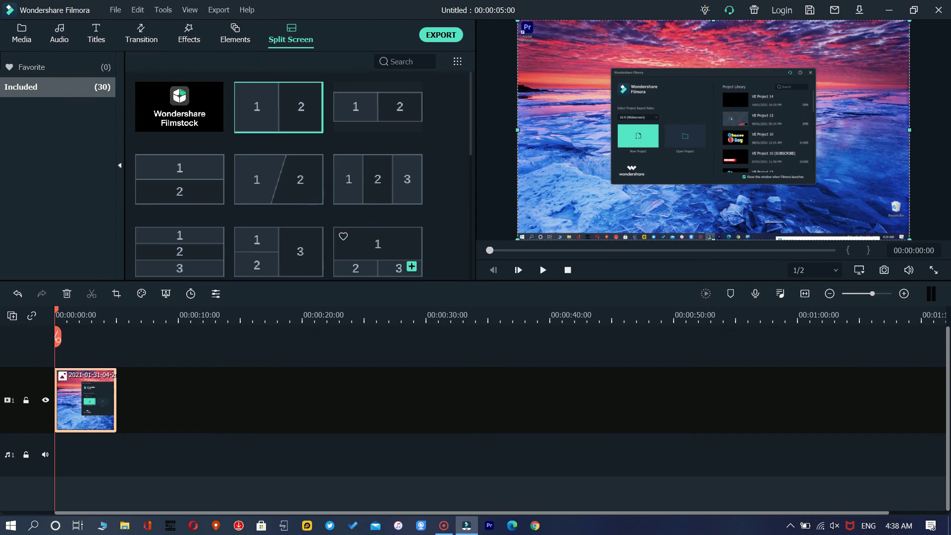
left_click_drag(269, 251, 44, 337)
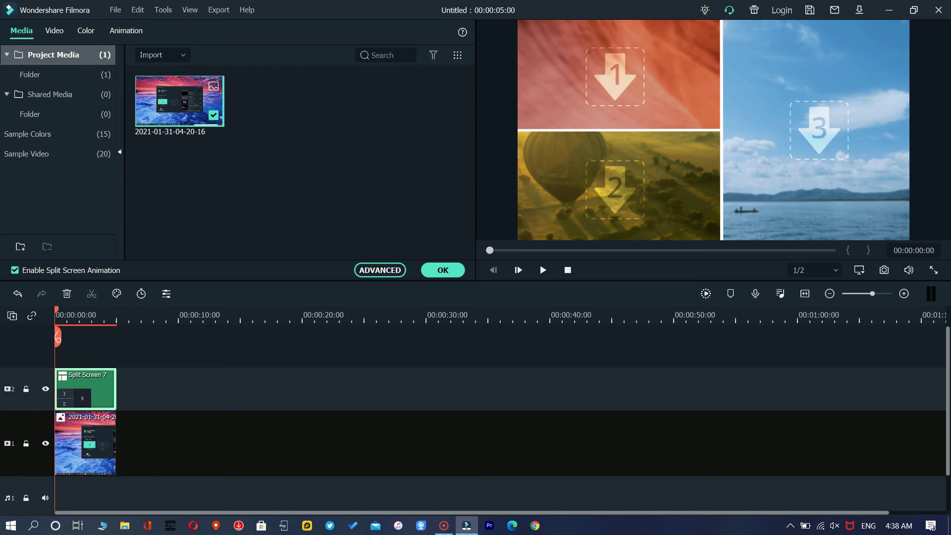
left_click(543, 269)
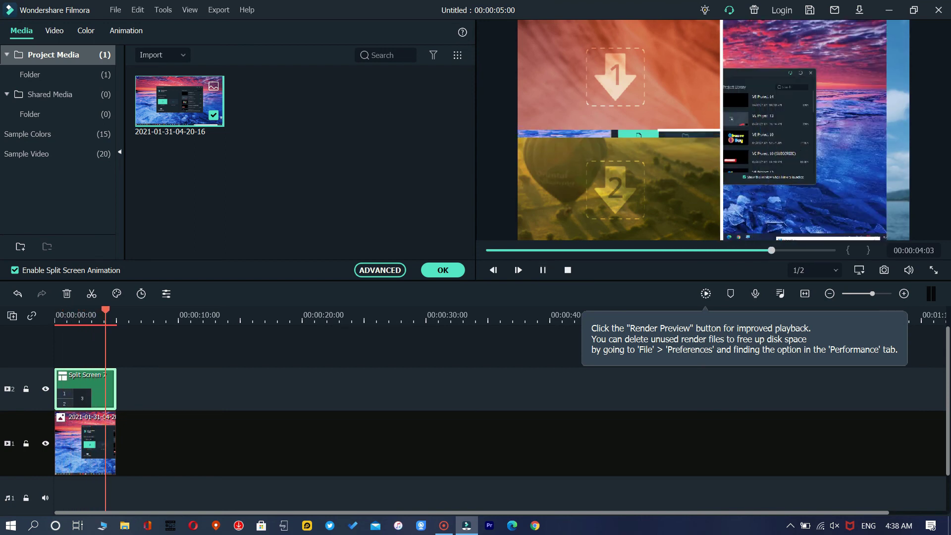
left_click_drag(80, 446, 141, 442)
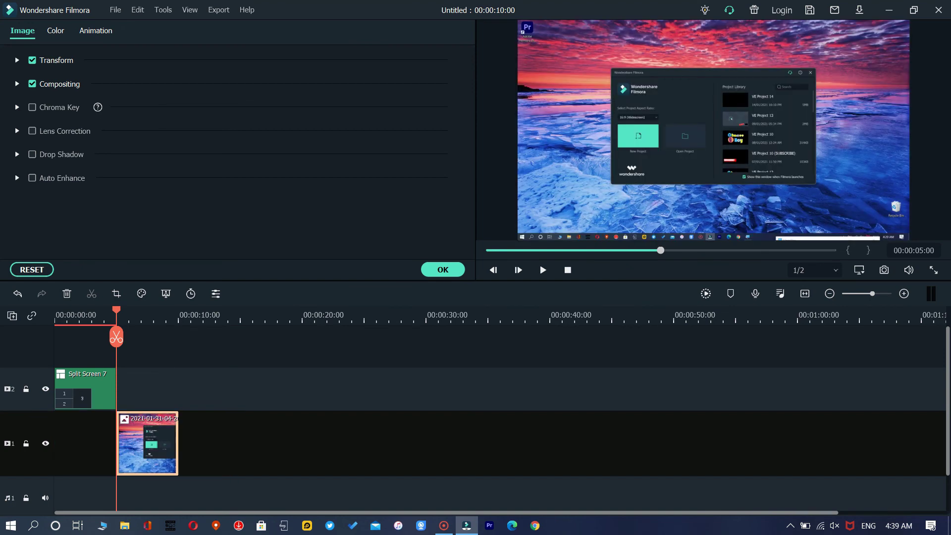
left_click(85, 378)
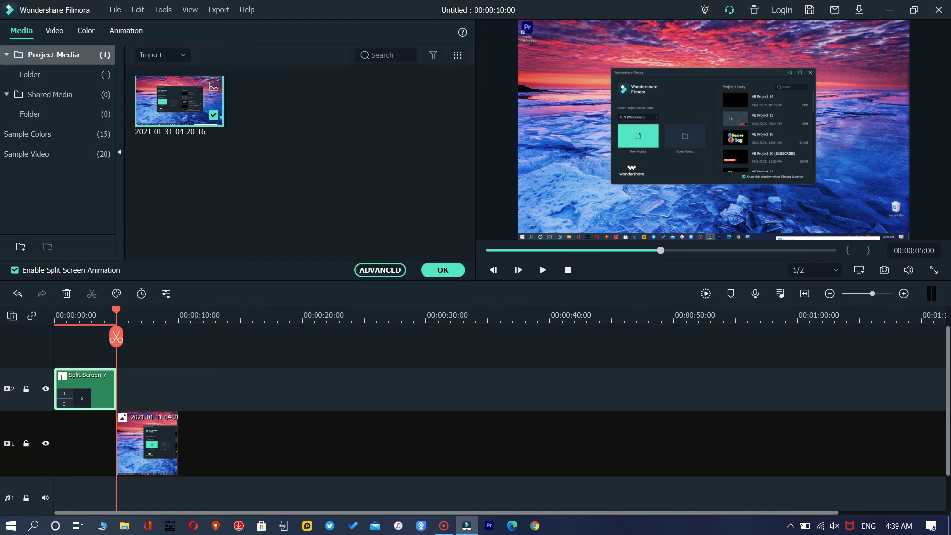
key("Home")
Zoom the content of split screen pane 1 out and back in, and move its floating controls over pane 3
left_click(617, 68)
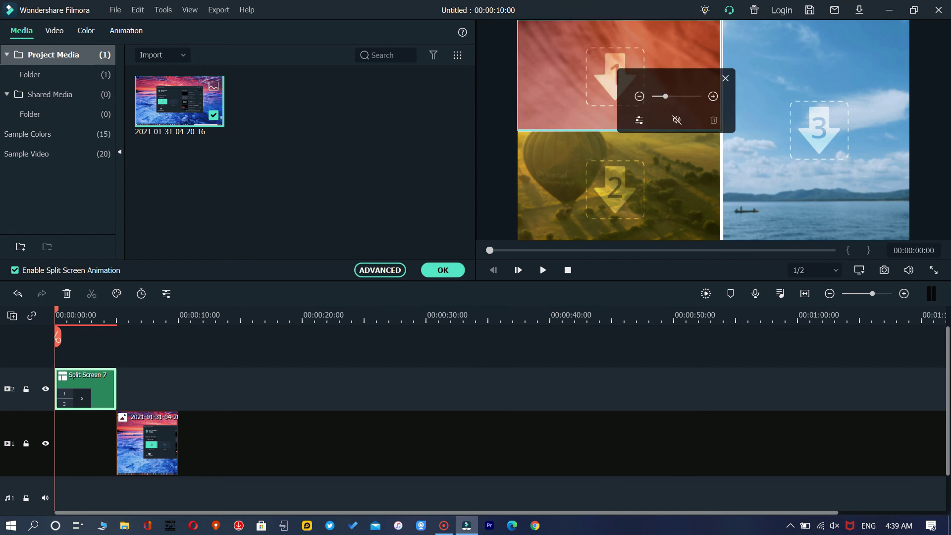
left_click(639, 96)
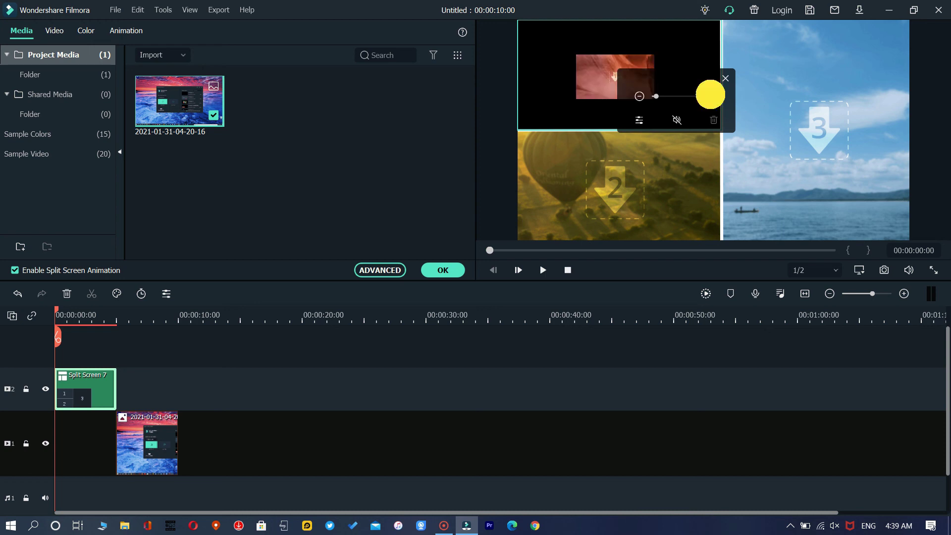
left_click(712, 95)
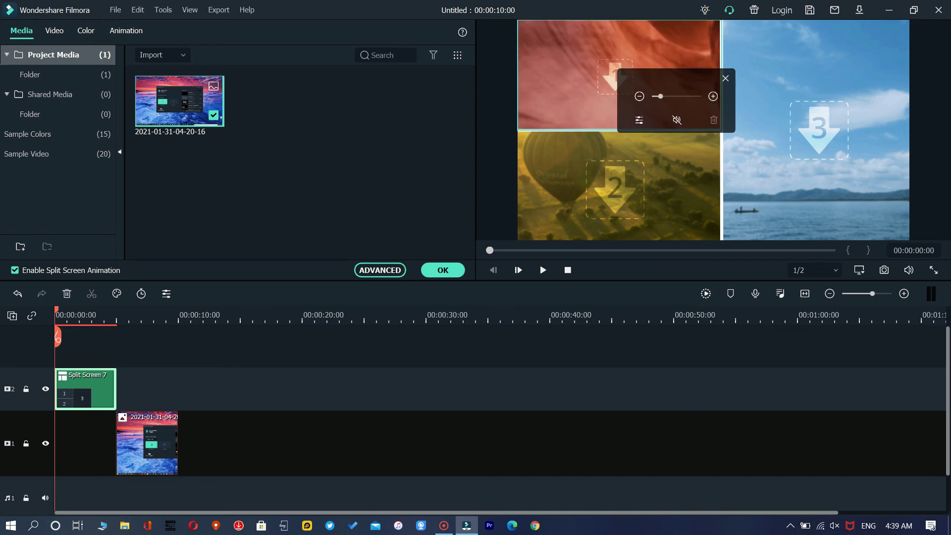
left_click(614, 188)
left_click_drag(703, 79, 823, 47)
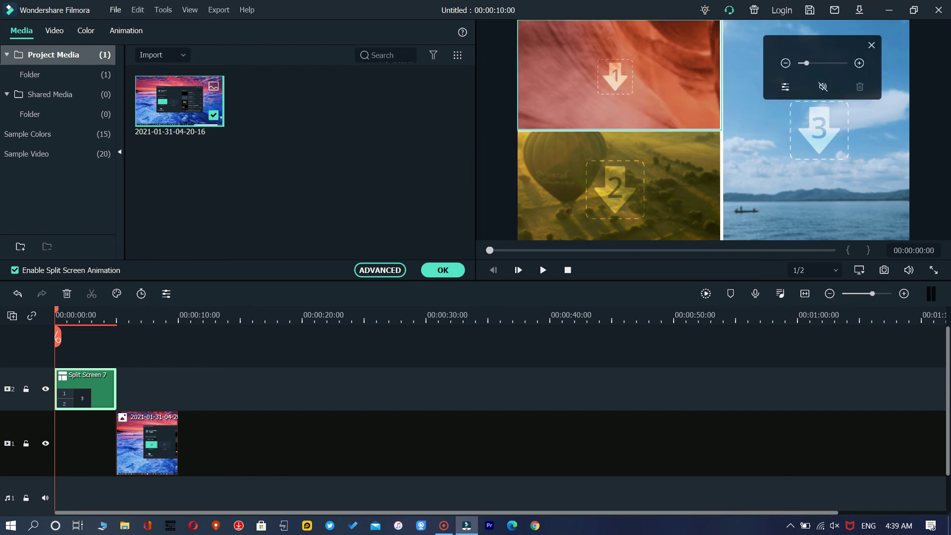
Import pictures 1999672, 1999721 and 1999756 from the Saved Pictures folder
left_click(116, 10)
mouse_move(137, 83)
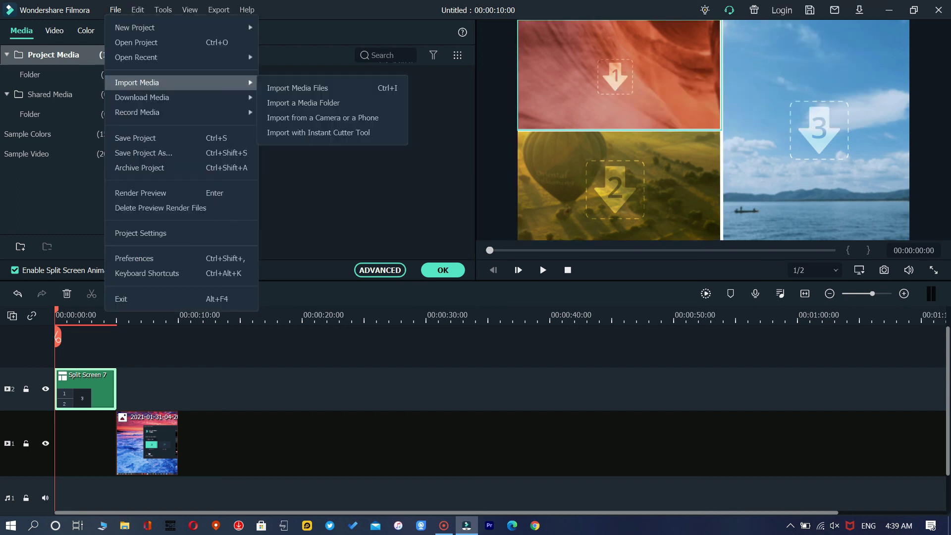
left_click(297, 87)
left_click(358, 108)
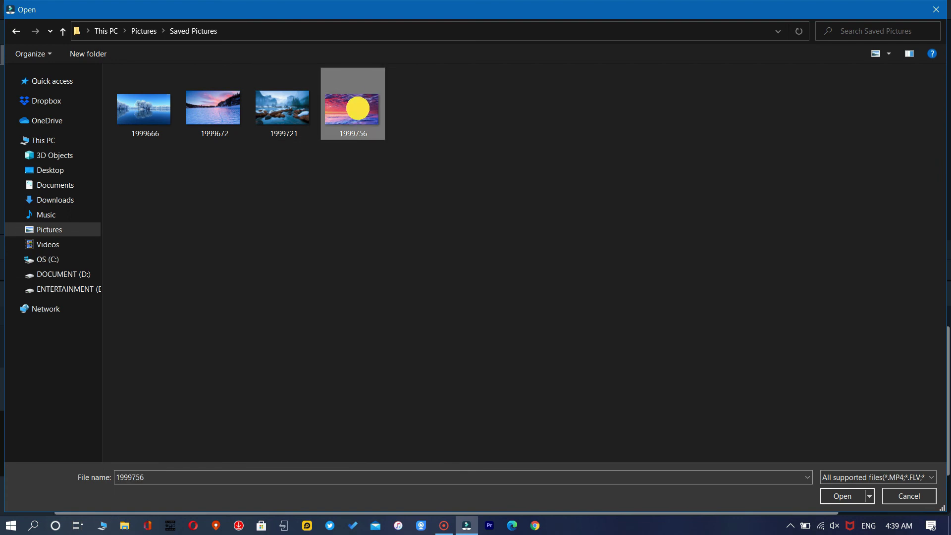
left_click_drag(537, 184, 233, 106)
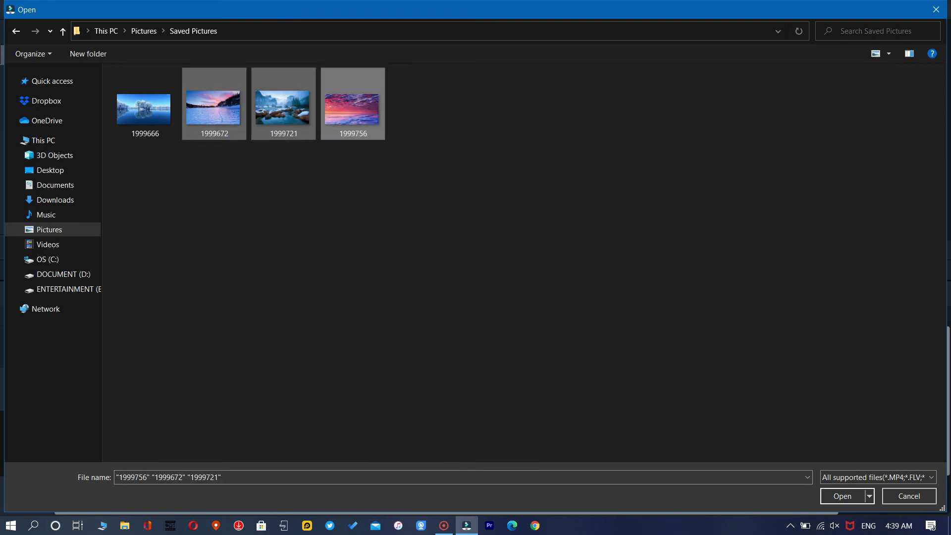
left_click(842, 495)
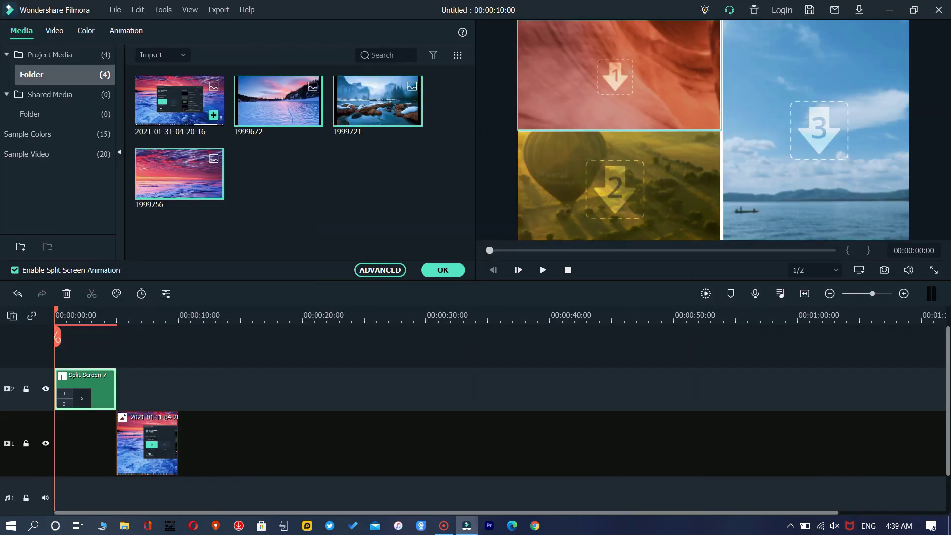
Fill split screen pane 1 with picture 1999672, pane 3 with 1999756 and pane 2 with 1999721, and play the result
mouse_move(279, 101)
left_mouse_down()
mouse_move(394, 179)
mouse_move(624, 73)
left_mouse_up()
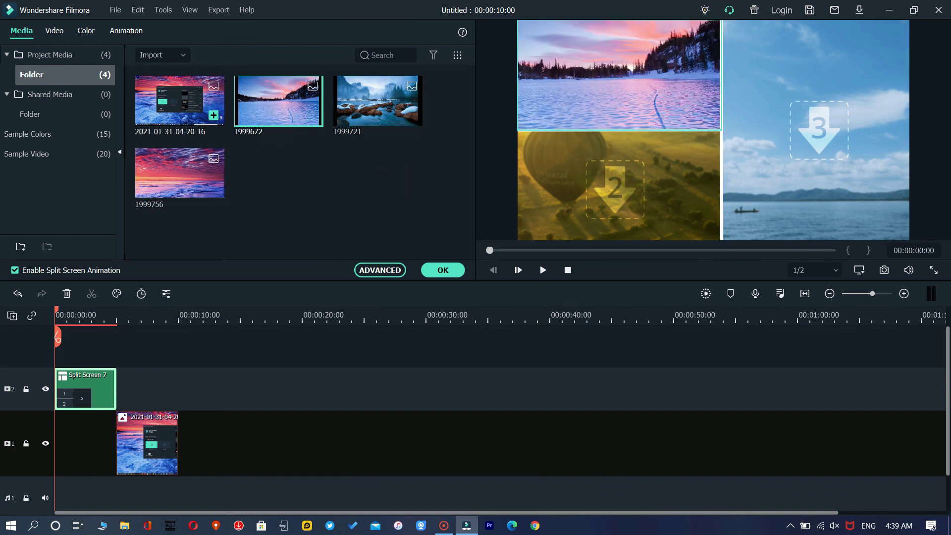
left_click_drag(162, 167, 802, 121)
left_click_drag(381, 104, 622, 181)
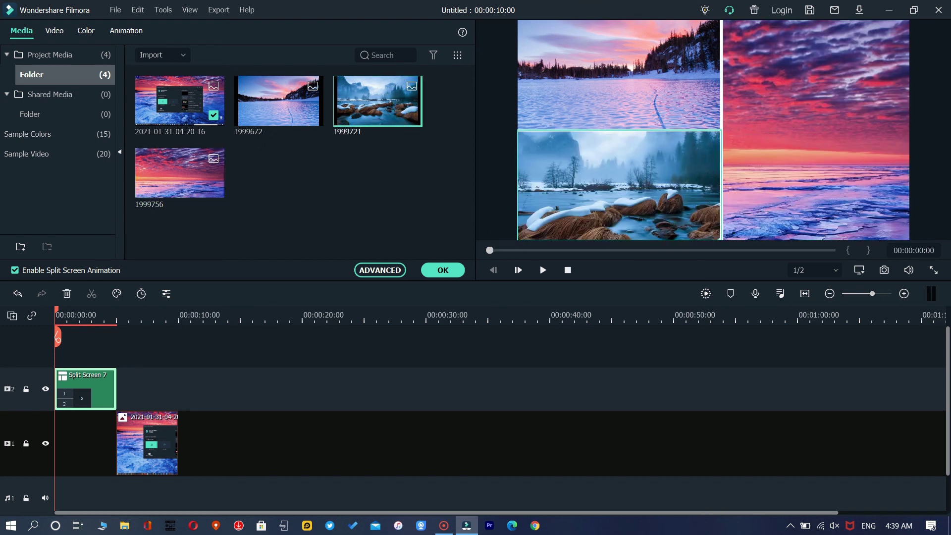
left_click(542, 269)
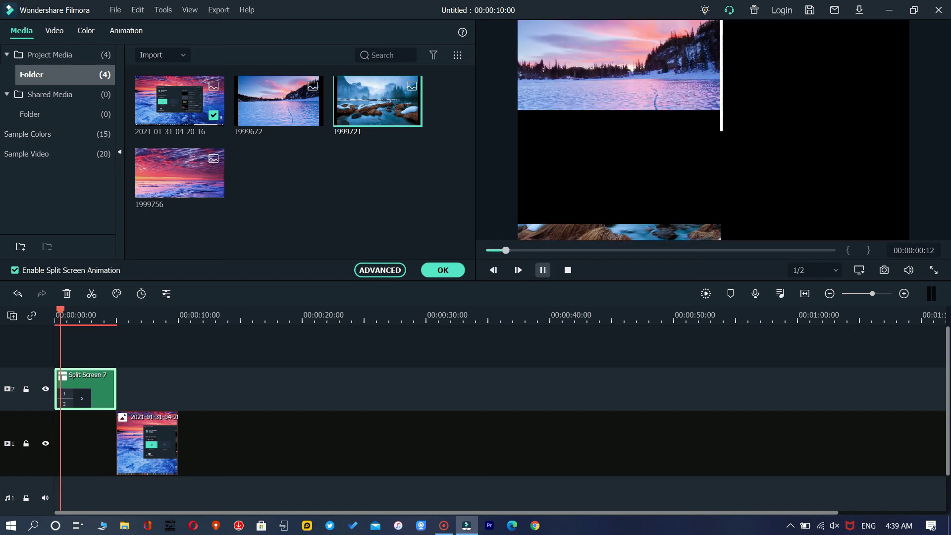